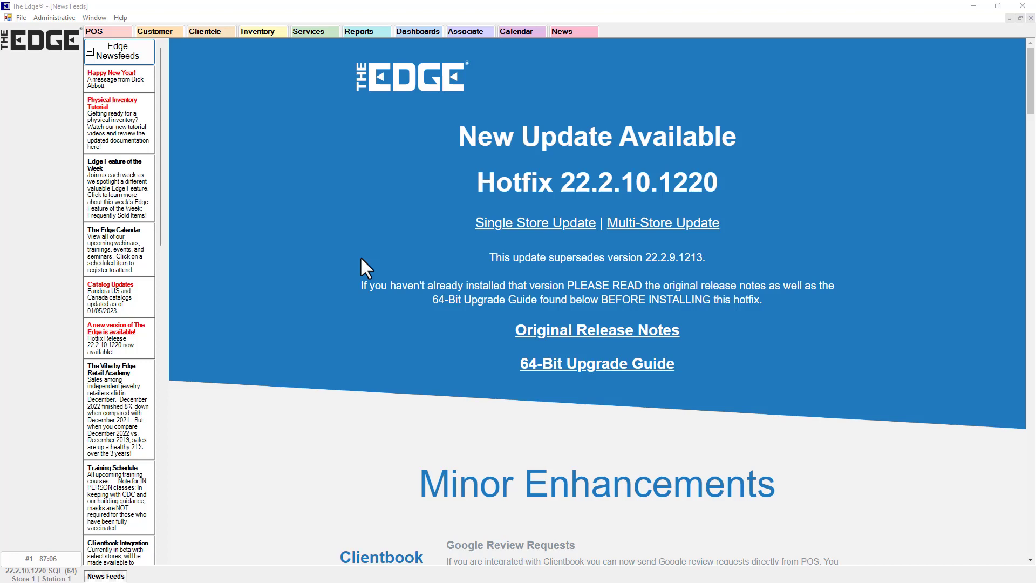
# Step: From Administrative > Notifications, open the template manager and add a new SMS template
pyautogui.click(51, 20)
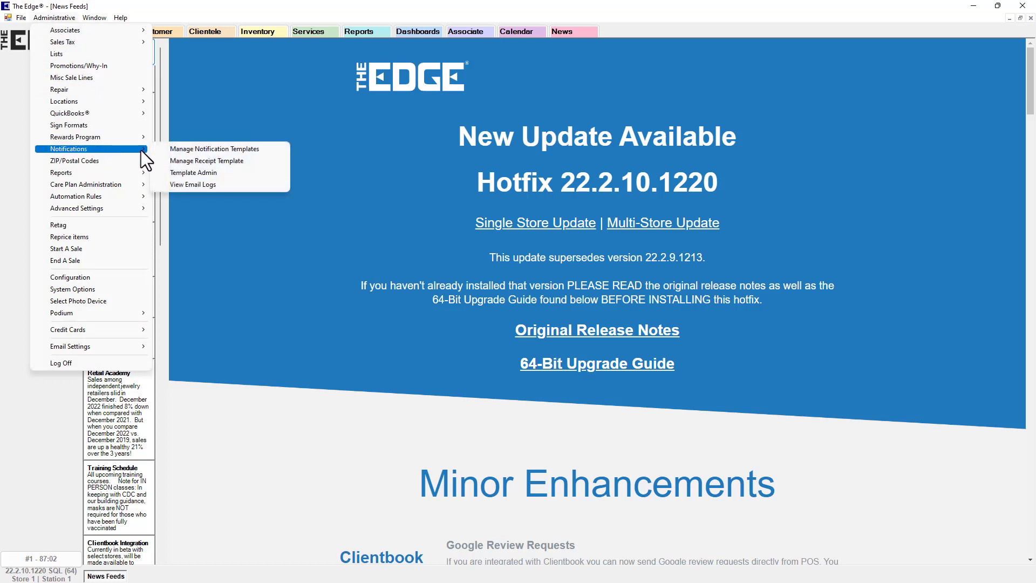
pyautogui.click(169, 148)
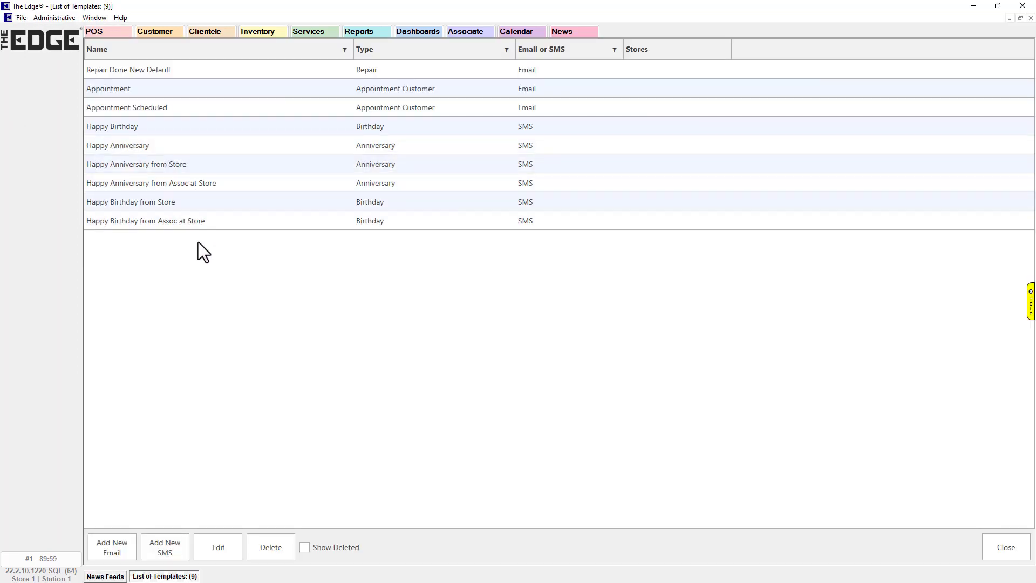
pyautogui.click(167, 546)
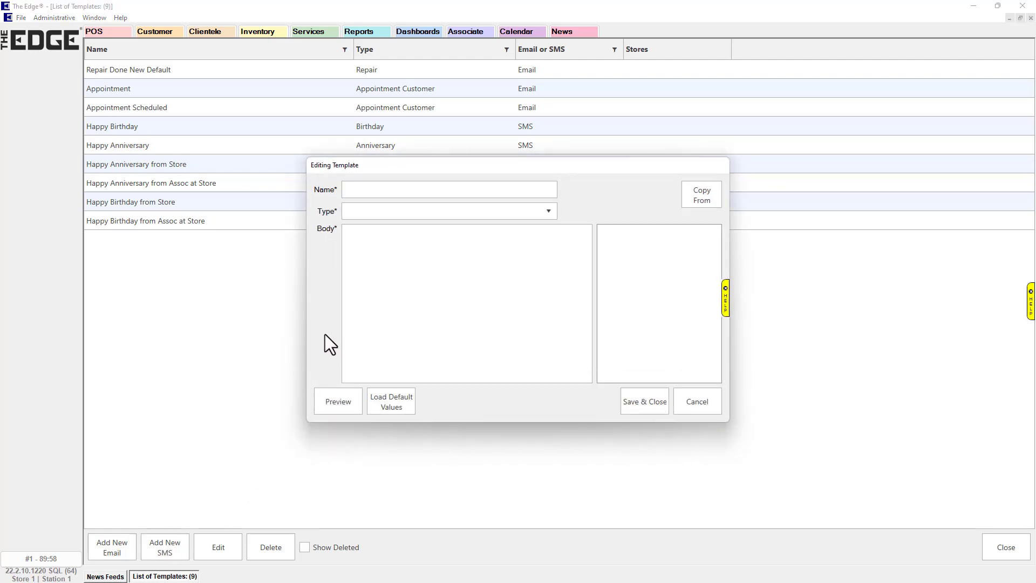
# Step: Name the template 'Repair Job - Done', type Repair (Customer), and load the default body
pyautogui.click(354, 193)
pyautogui.write('Repair Jo')
pyautogui.write('b - Done')
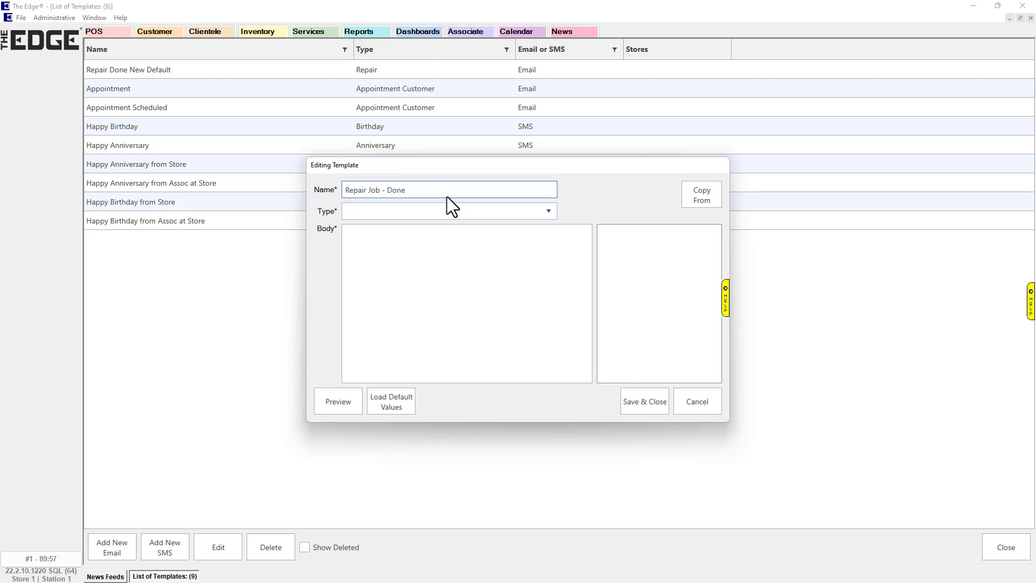
pyautogui.click(528, 209)
pyautogui.click(512, 205)
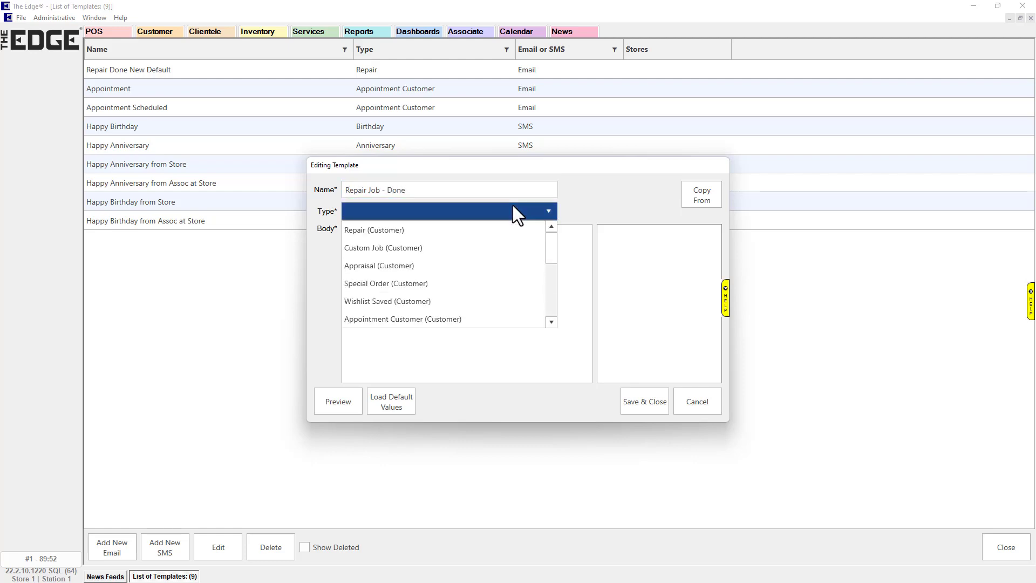
pyautogui.click(485, 231)
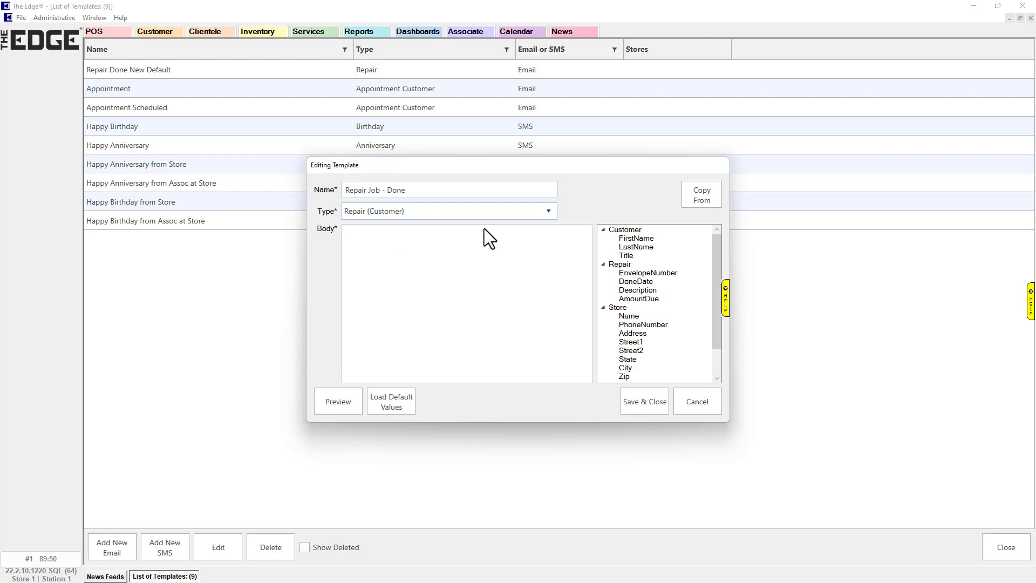
pyautogui.click(391, 401)
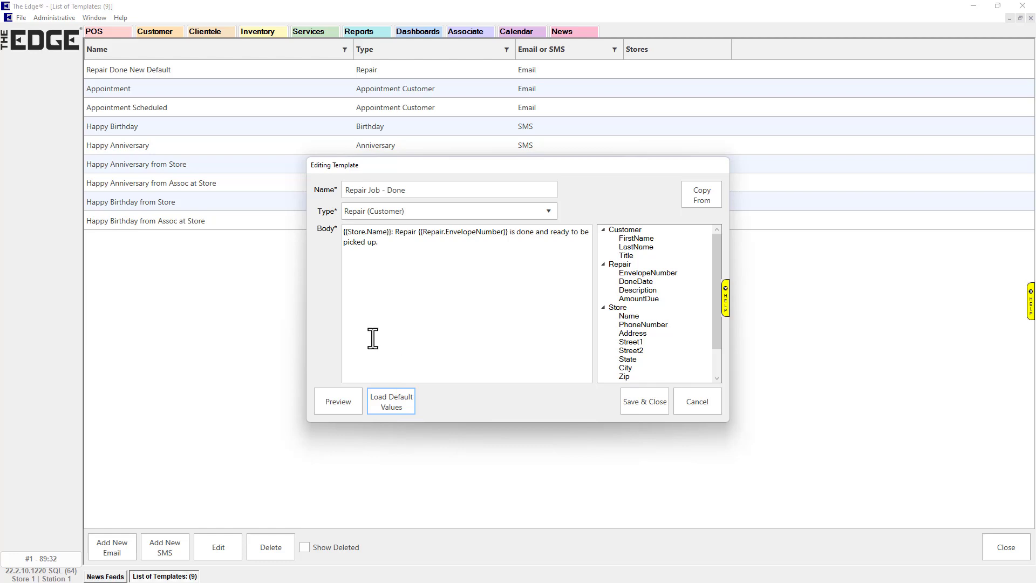
pyautogui.click(339, 397)
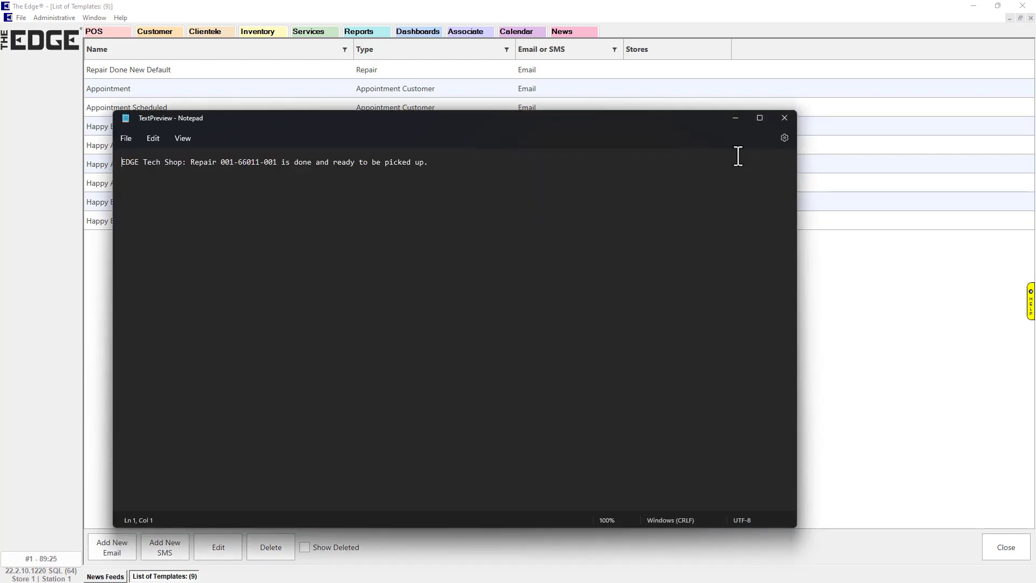
pyautogui.click(785, 118)
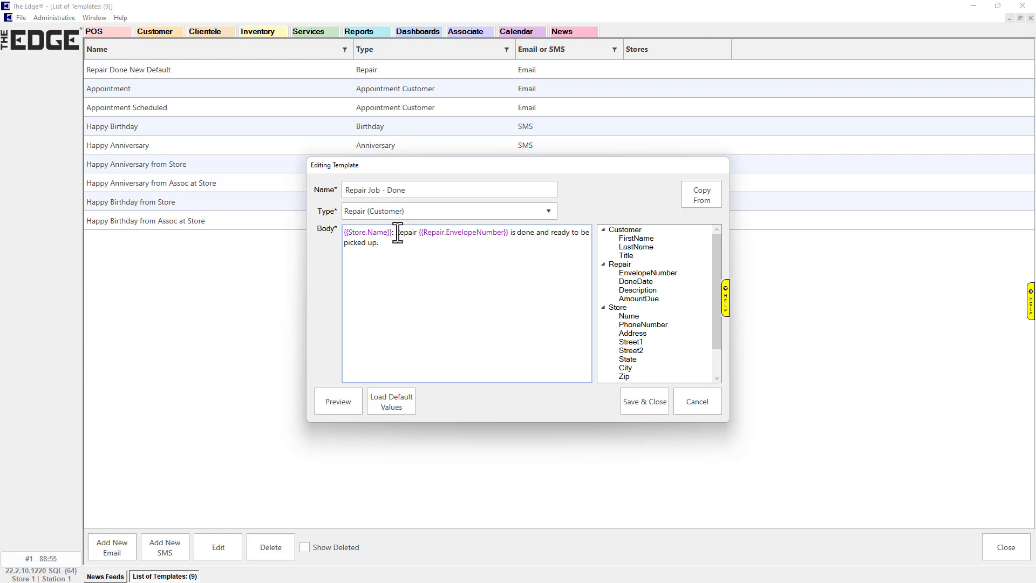
# Step: Replace the opening store name field with a 'Hello' greeting using the customer's first name
pyautogui.moveTo(395, 234); pyautogui.dragTo(343, 232)
pyautogui.write('Hello')
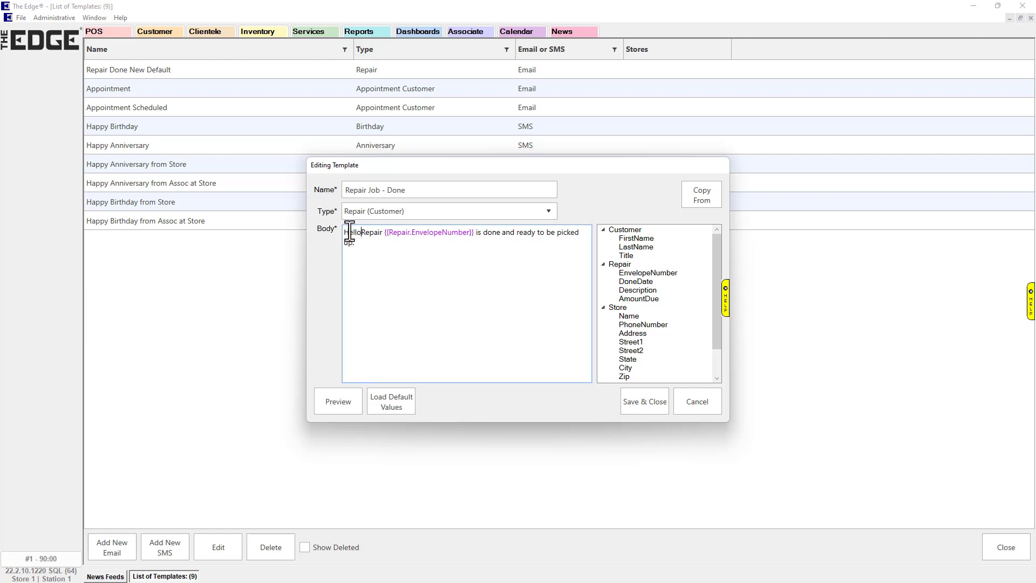
pyautogui.doubleClick(631, 239)
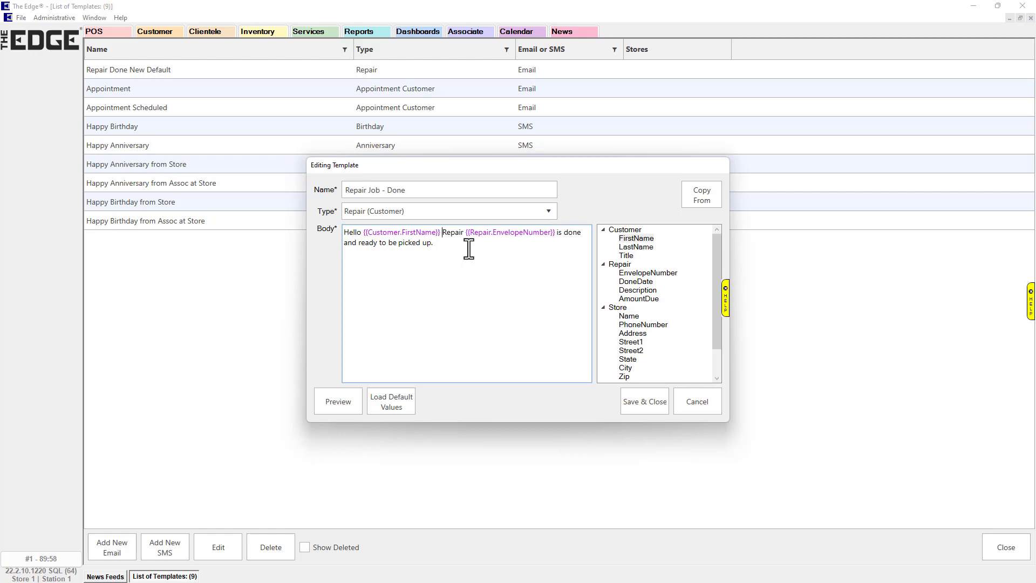
pyautogui.press('BackSpace')
pyautogui.write(',')
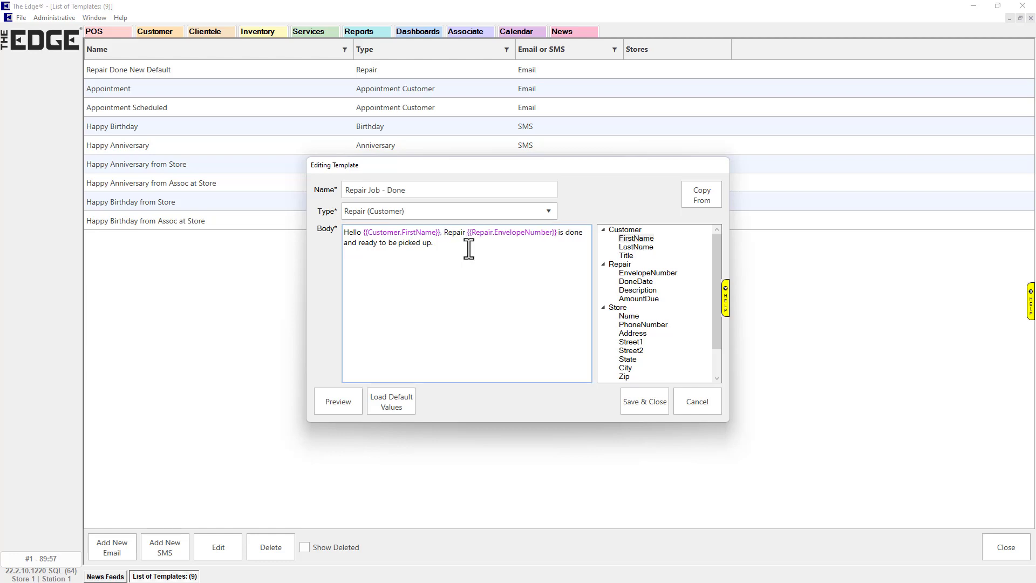
pyautogui.press('Return')
pyautogui.press('Return')
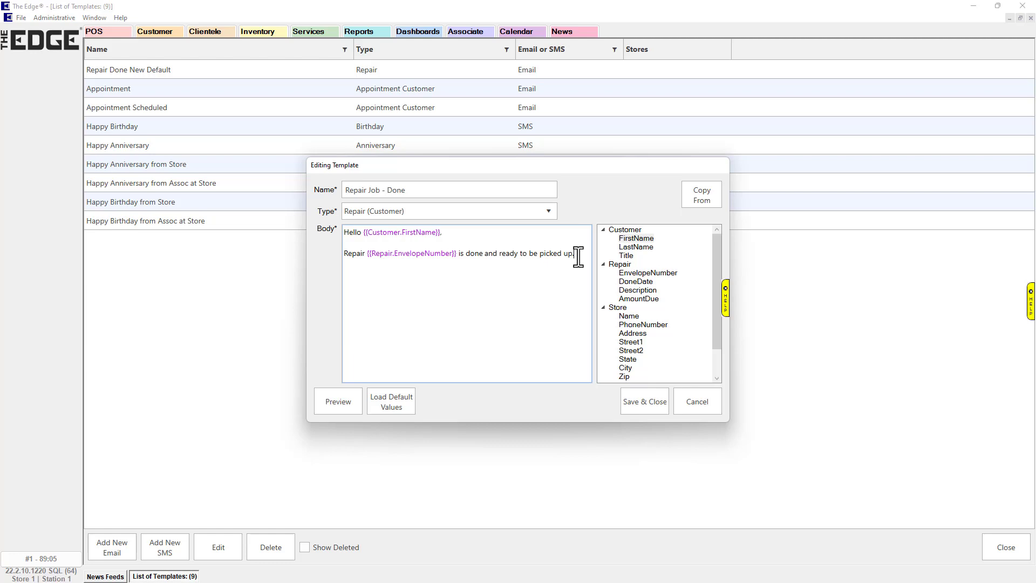
pyautogui.write('Bala')
pyautogui.write('nce Due:')
# Step: Add the amount due field and a store-name sign-off, then preview the message
pyautogui.doubleClick(656, 299)
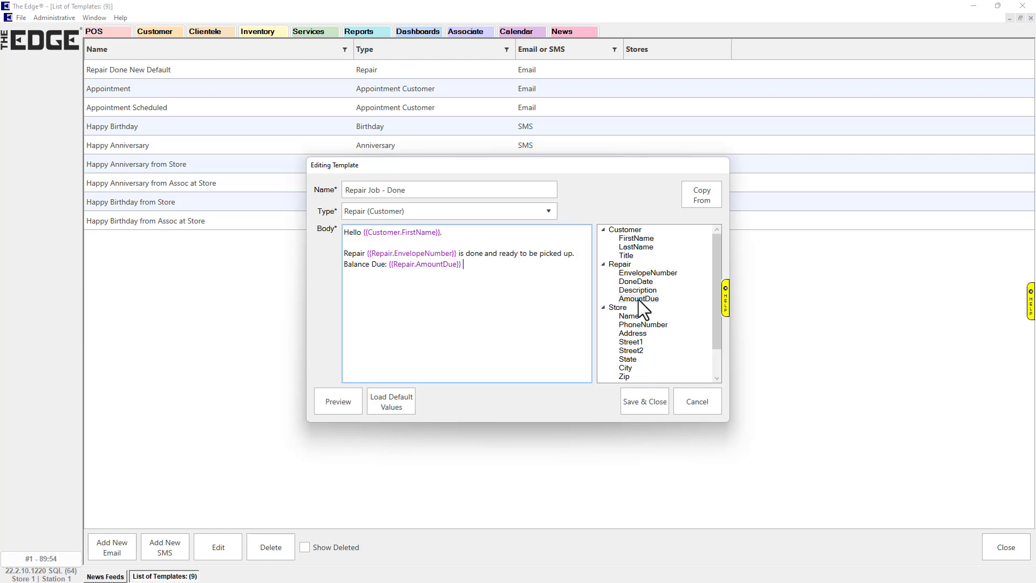
pyautogui.click(524, 274)
pyautogui.press('Return')
pyautogui.write('Your friends at,')
pyautogui.doubleClick(630, 316)
pyautogui.click(347, 407)
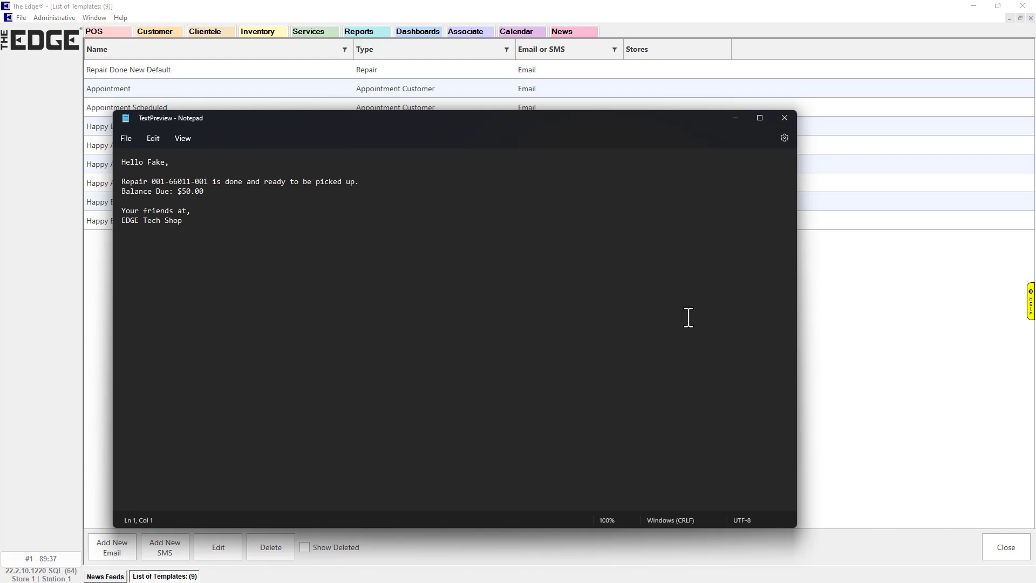
pyautogui.click(783, 118)
# Step: Save 'Repair Job - Done' with Save & Close and exit the template list
pyautogui.click(641, 399)
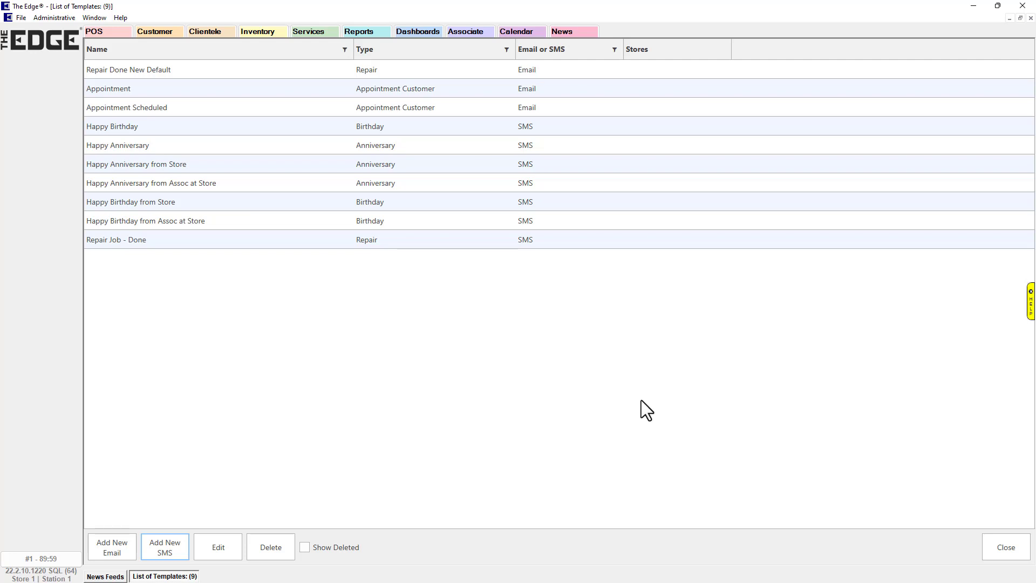
pyautogui.press('Escape')
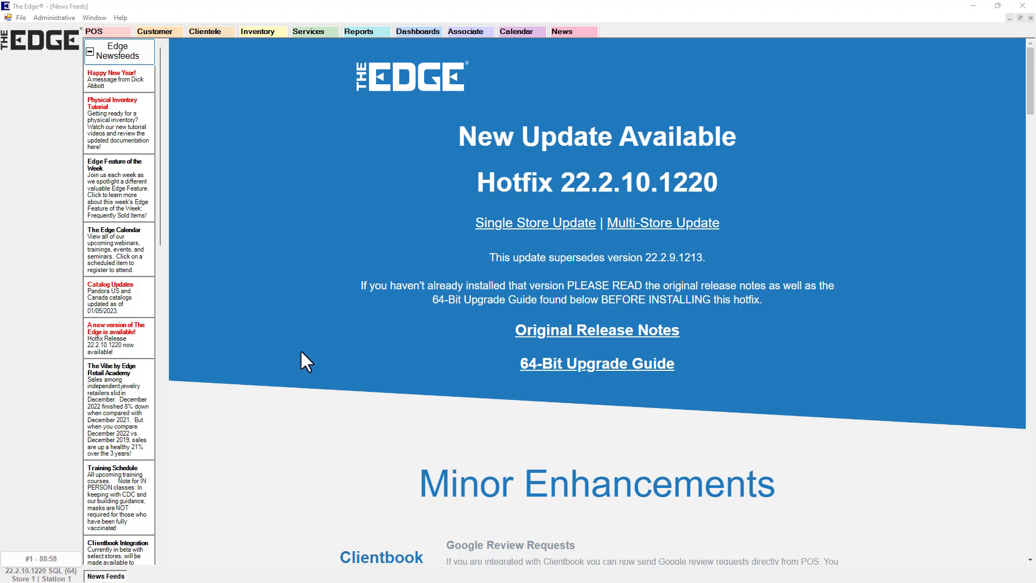
# Step: Reopen the notification template list and add another new SMS template
pyautogui.click(61, 18)
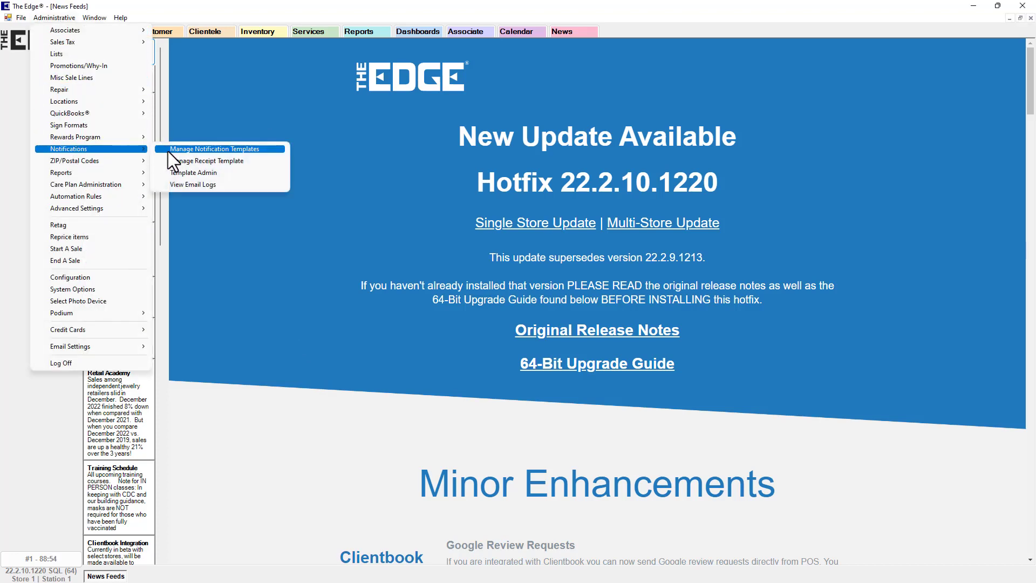
pyautogui.click(169, 152)
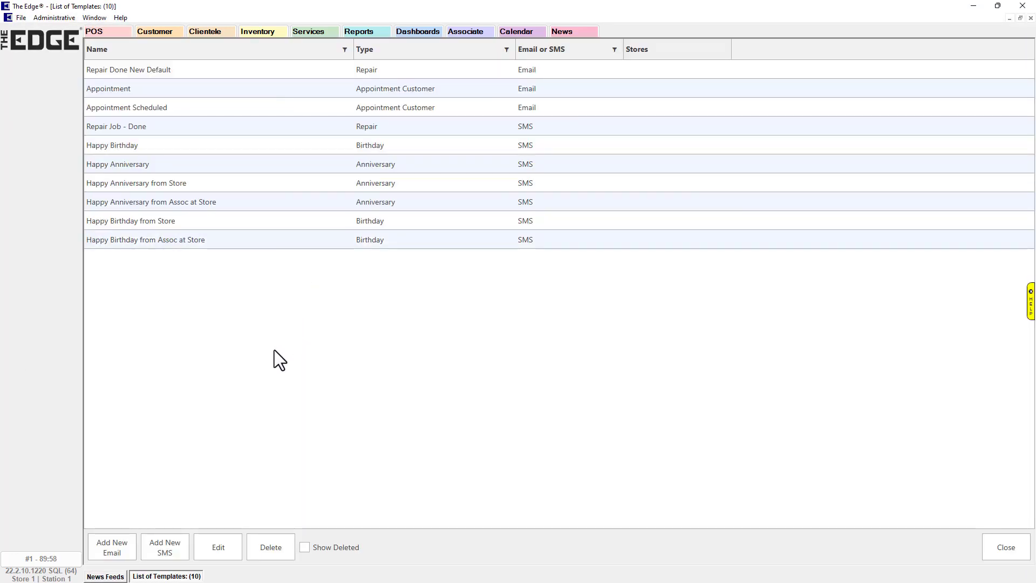
pyautogui.click(169, 541)
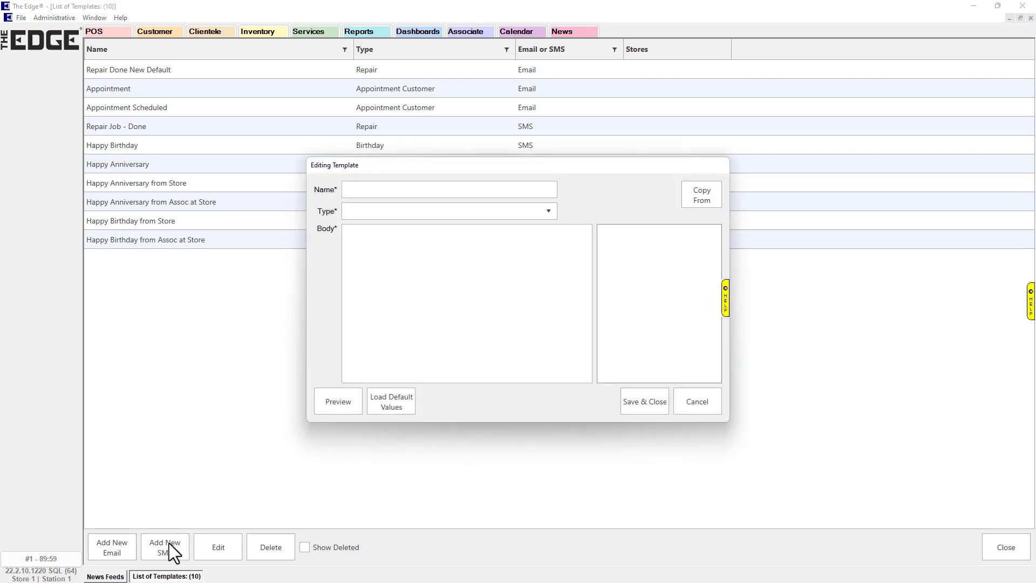
# Step: Name it 'Custom Job - Done' and set the type to Custom Job (Customer)
pyautogui.click(361, 192)
pyautogui.write('Custom Job ')
pyautogui.write('- Done')
pyautogui.click(389, 205)
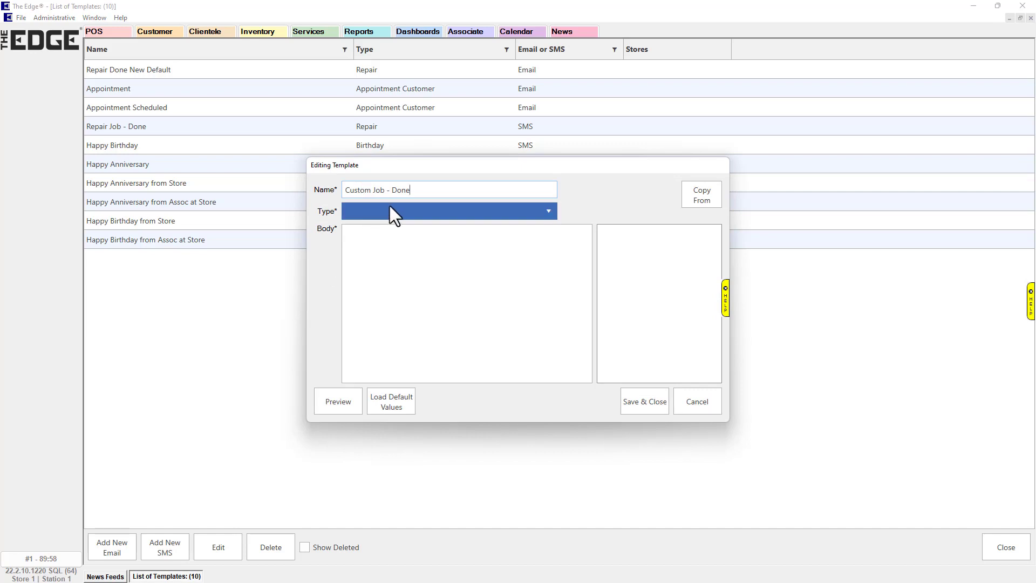
pyautogui.click(391, 248)
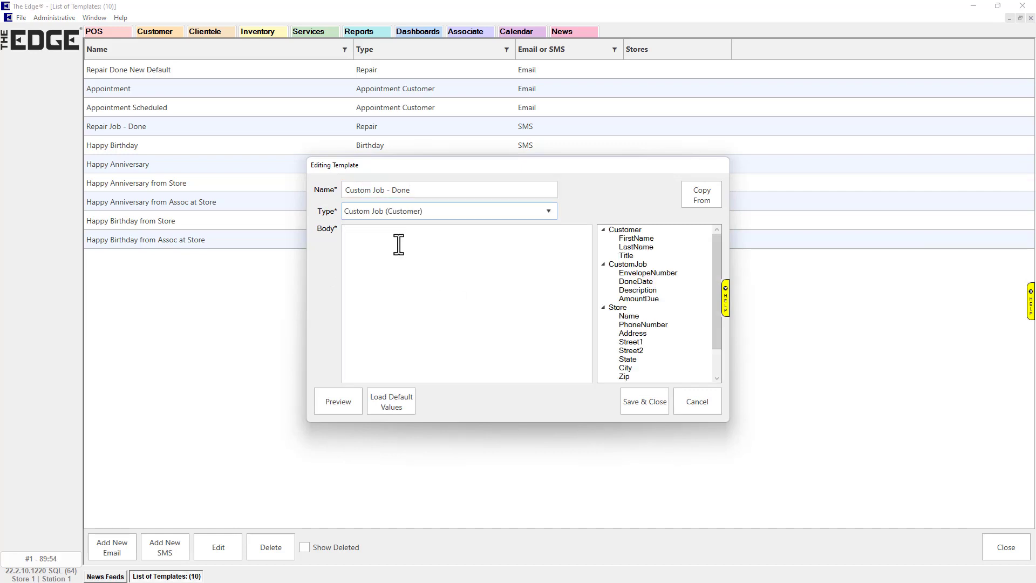
# Step: Write a 'Hello' greeting with the customer's first name, followed by the pick-up line
pyautogui.click(398, 245)
pyautogui.write('Hell')
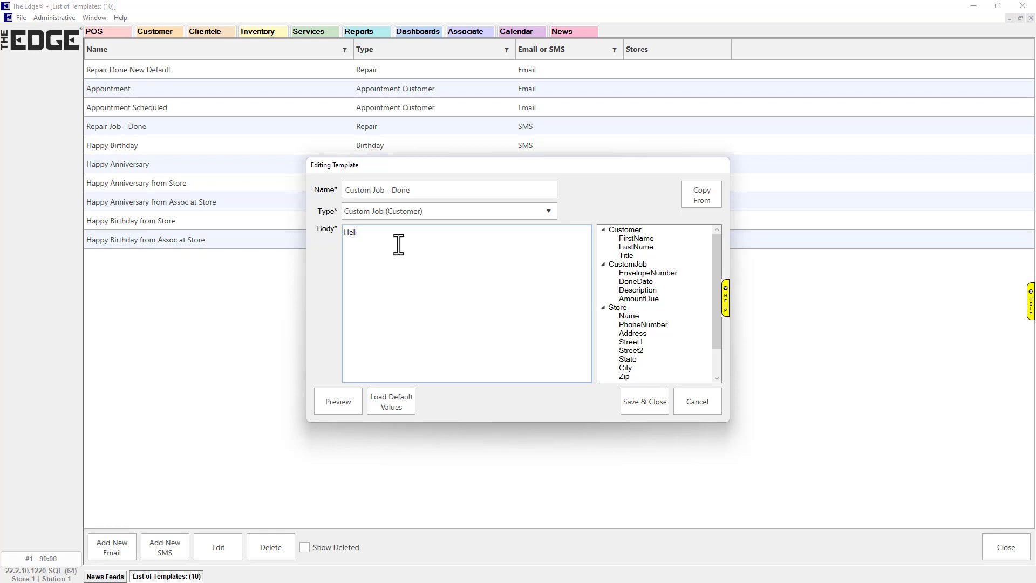
pyautogui.write('o')
pyautogui.doubleClick(653, 240)
pyautogui.click(466, 243)
pyautogui.write('.FirstName}},')
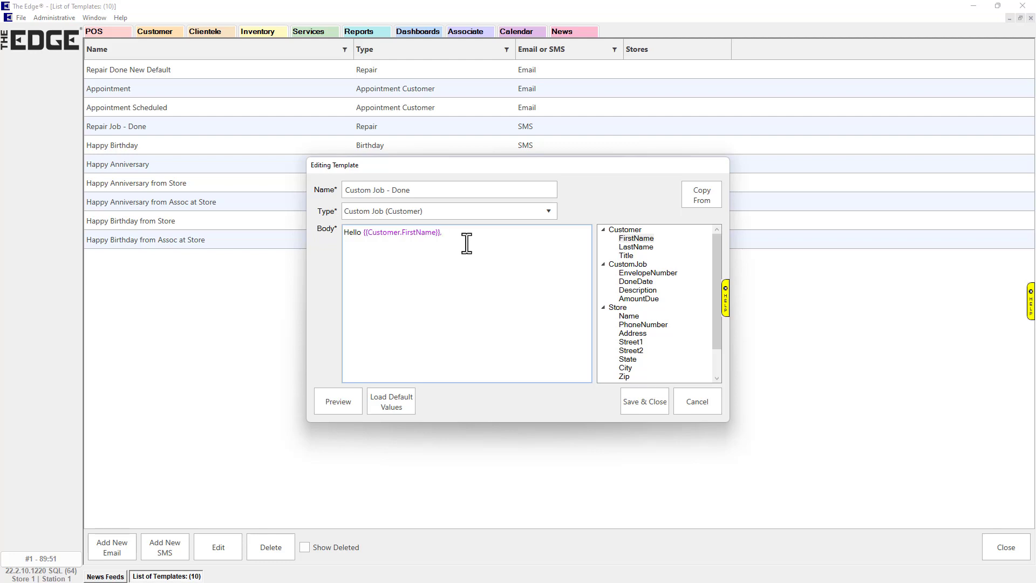
pyautogui.write('Your custom job is ready for p')
pyautogui.write('ick up.')
pyautogui.press('Return')
pyautogui.press('Return')
pyautogui.write('J')
pyautogui.write('ob:')
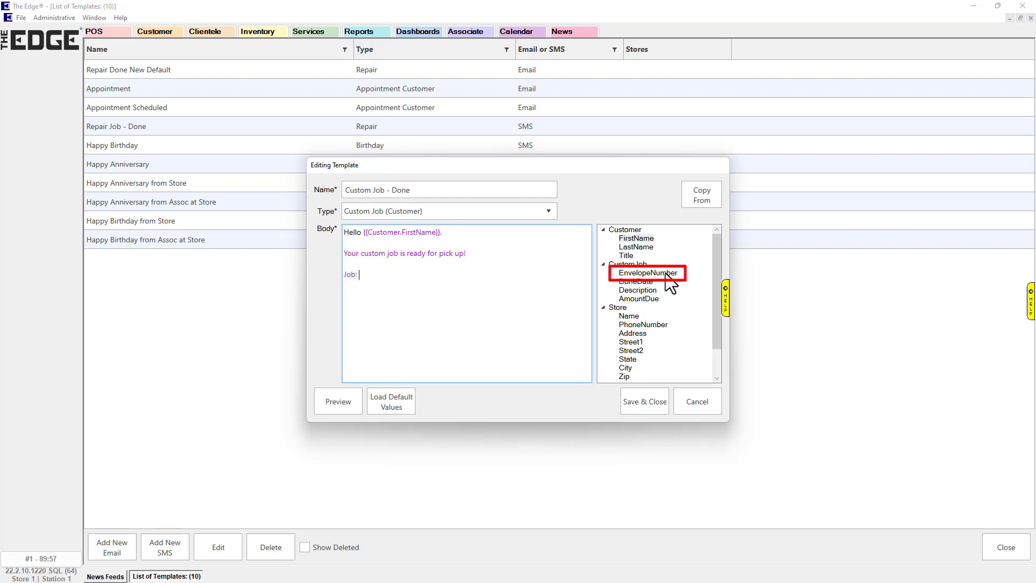
# Step: Add Job, Description and Balance Due lines with envelope number, description and amount due fields
pyautogui.doubleClick(666, 273)
pyautogui.press('Return')
pyautogui.write('Description:')
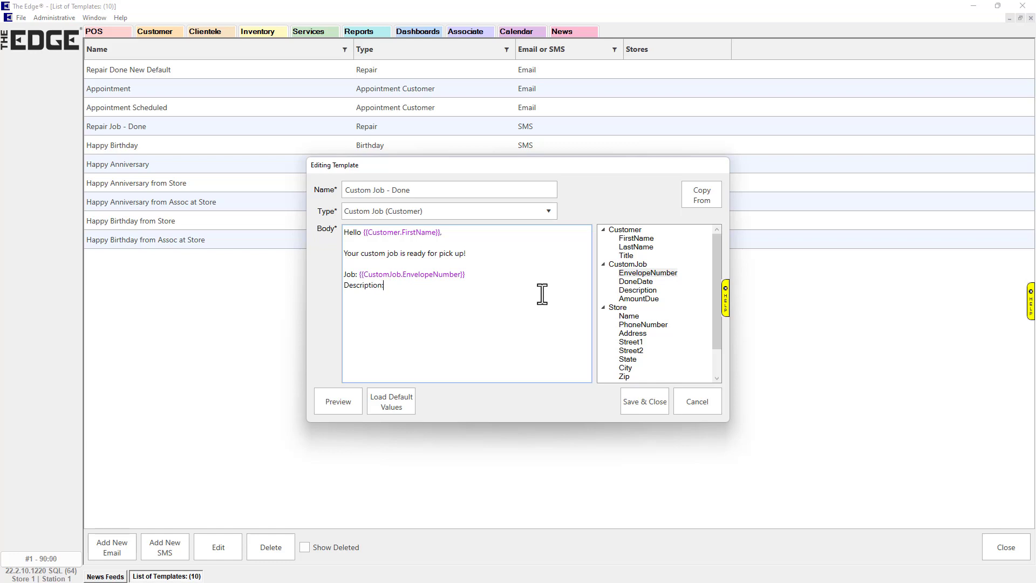
pyautogui.doubleClick(643, 293)
pyautogui.press('Return')
pyautogui.write('Balance Due:')
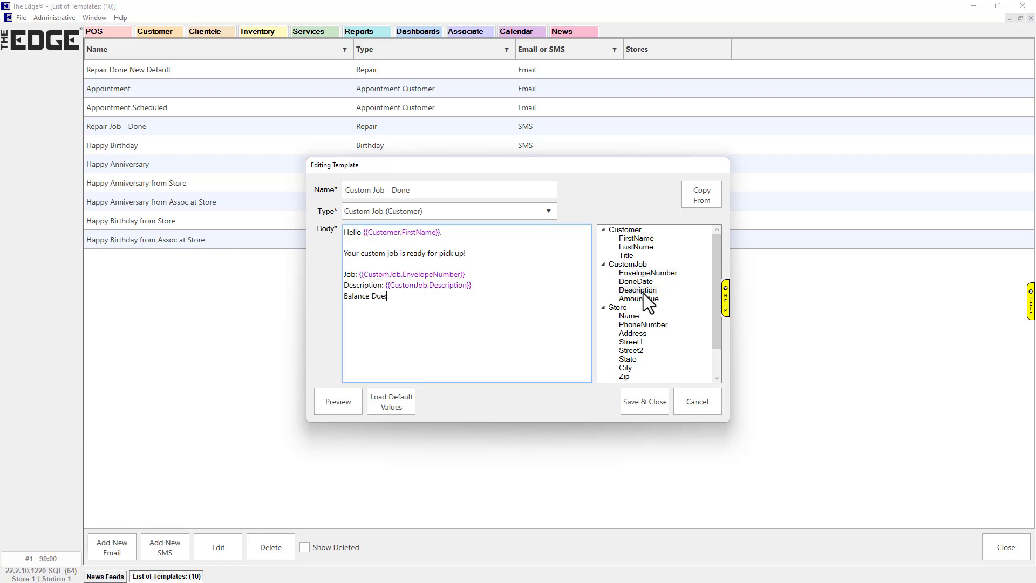
pyautogui.doubleClick(643, 299)
pyautogui.write(': {{CustomJob.AmountDue')
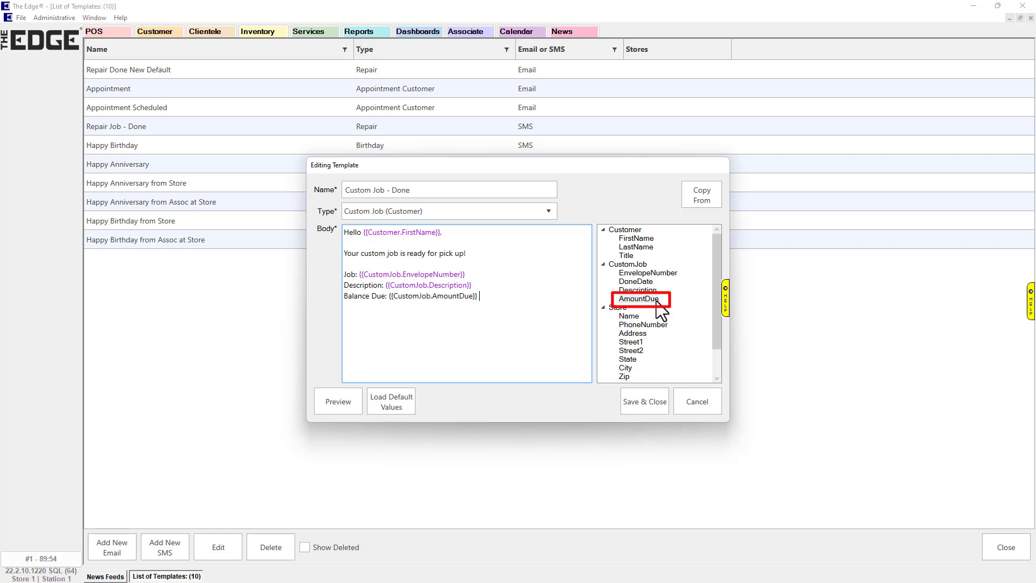
pyautogui.write('Call us if you have any que')
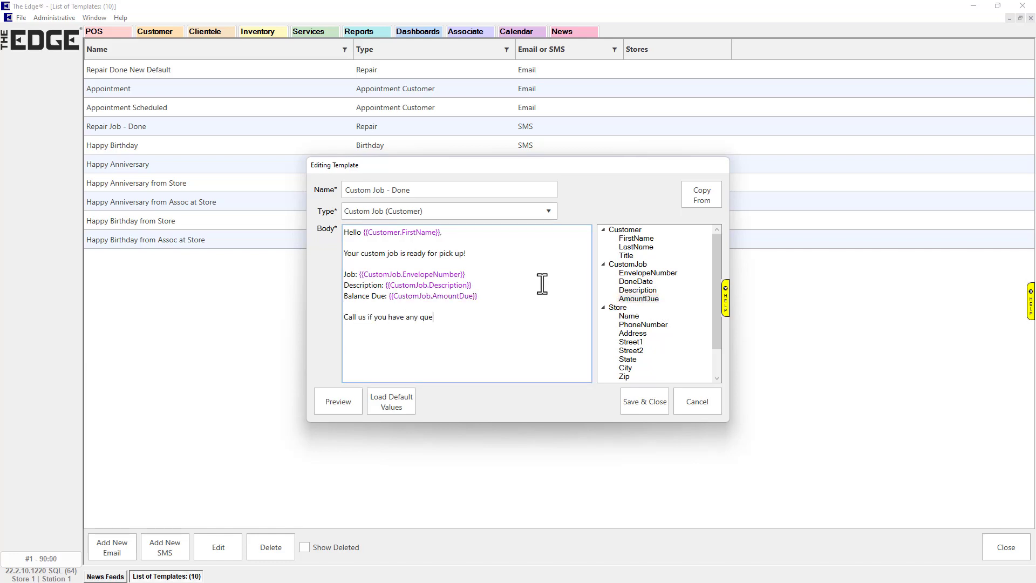
pyautogui.write('stions at')
# Step: Add the store phone number and a 'Thanks,' store-name sign-off, then preview the message
pyautogui.doubleClick(642, 326)
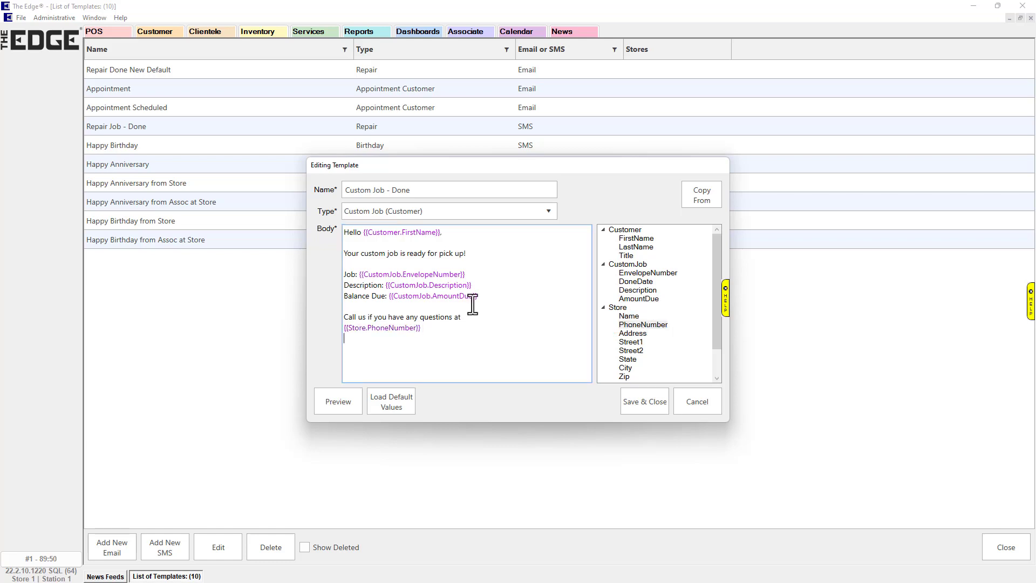
pyautogui.press('Return')
pyautogui.write('Thanks,')
pyautogui.doubleClick(639, 317)
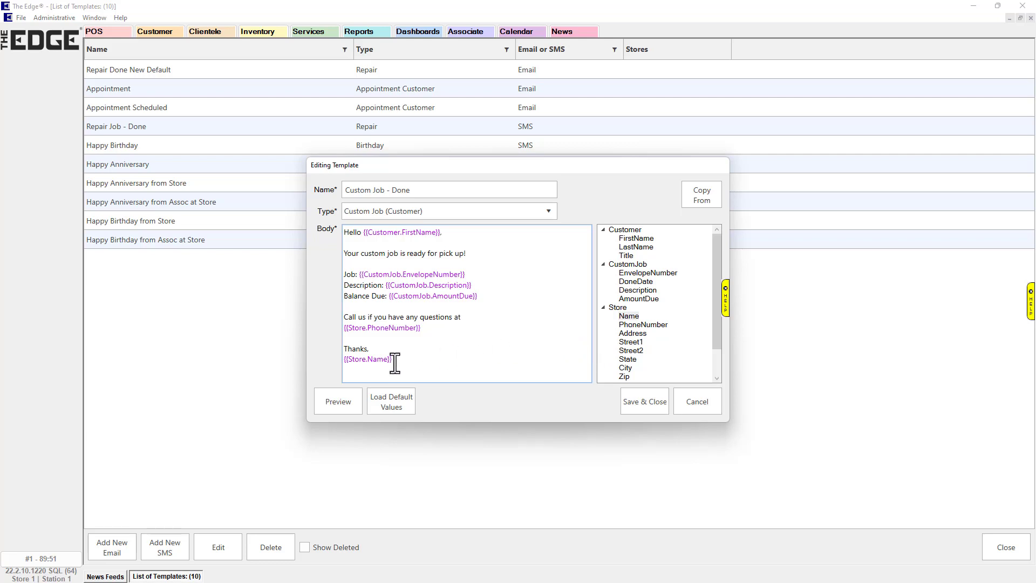
pyautogui.click(346, 409)
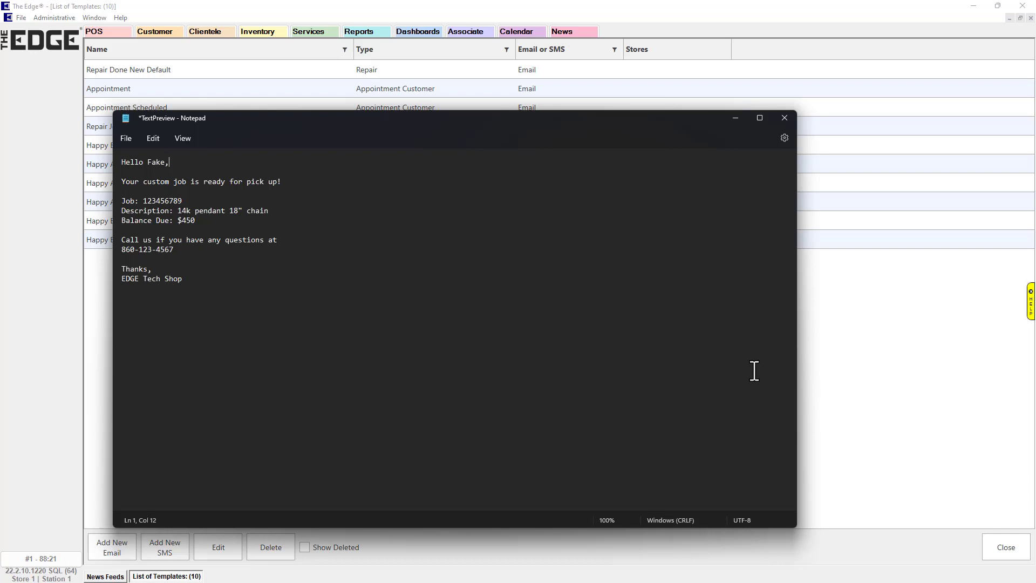
# Step: Close the preview and save 'Custom Job - Done' with Save & Close
pyautogui.click(783, 120)
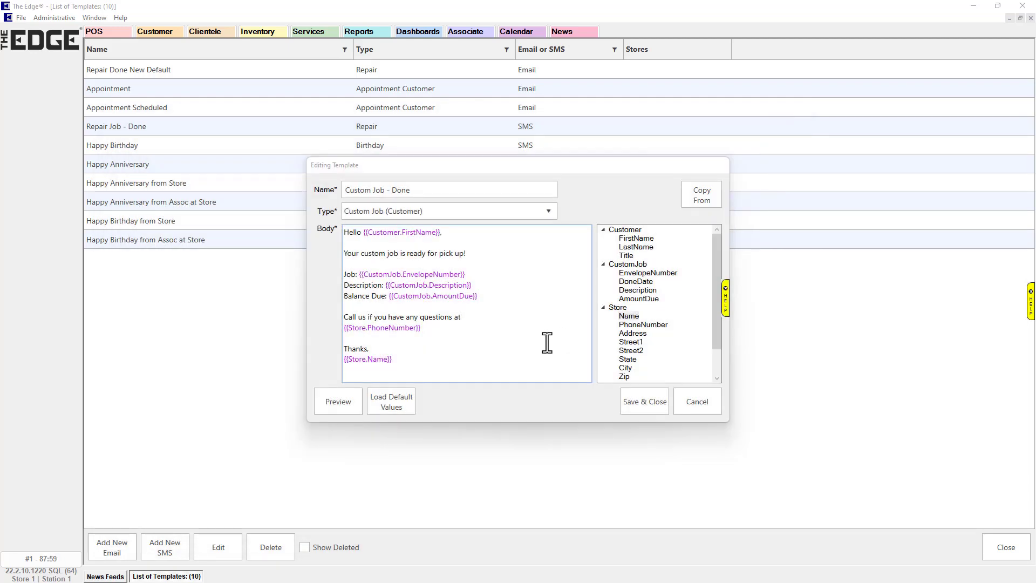
pyautogui.click(639, 398)
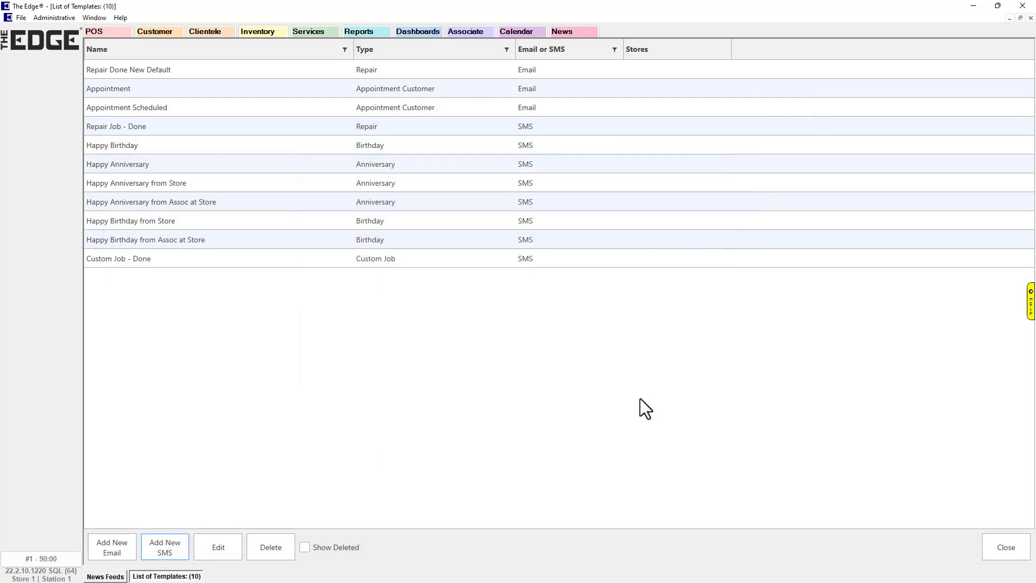